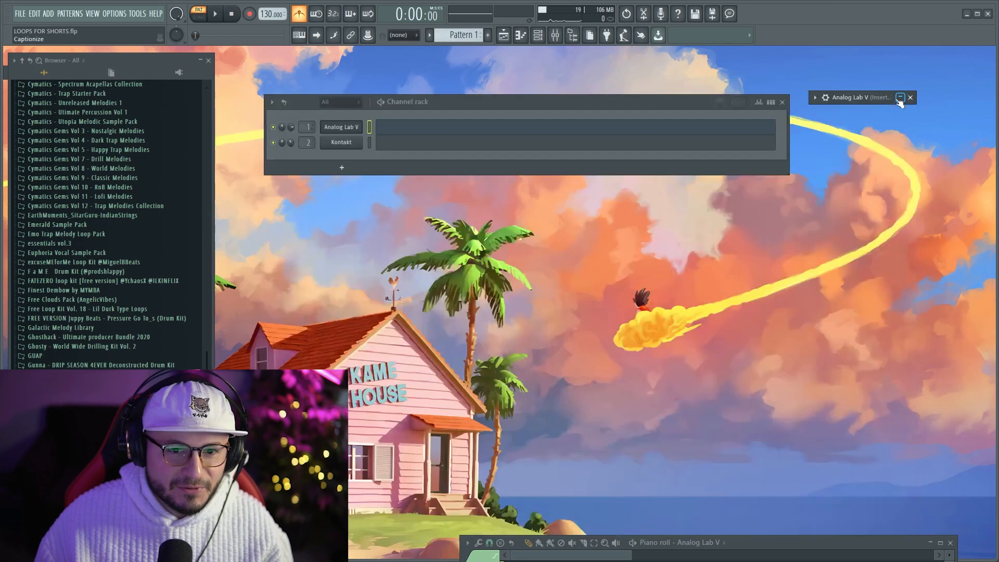
Enter a rising F#5, C#6, F#6, A6 arpeggio at the start of bar 1 and lengthen the A6 to three times the other notes
drag(807, 544, 820, 177)
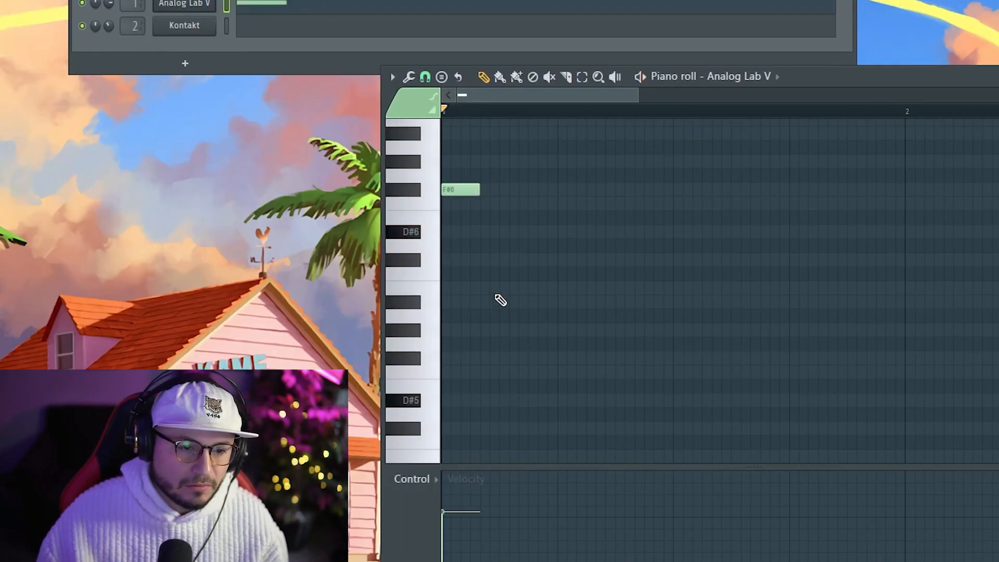
scroll(501, 179, up, 3)
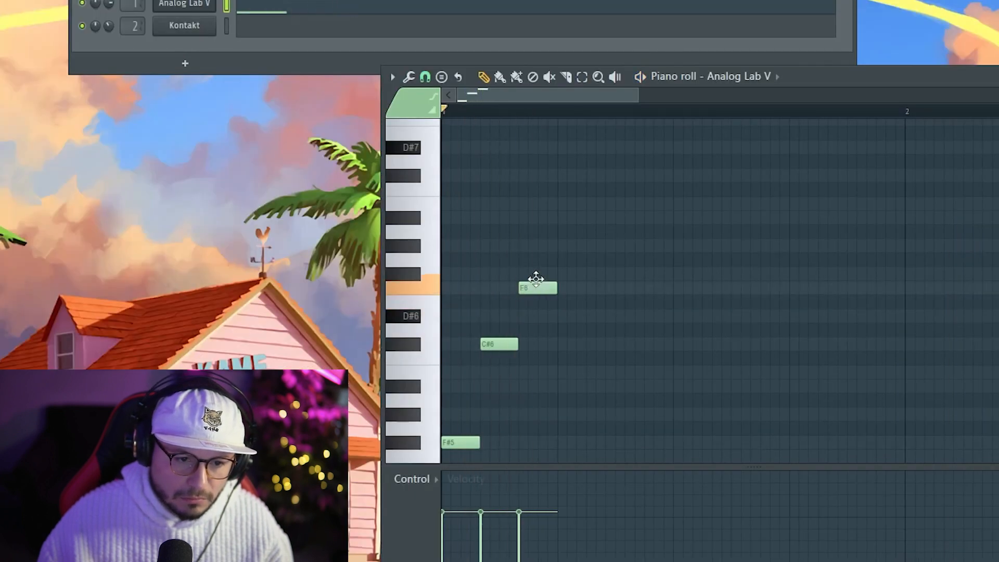
drag(536, 279, 540, 278)
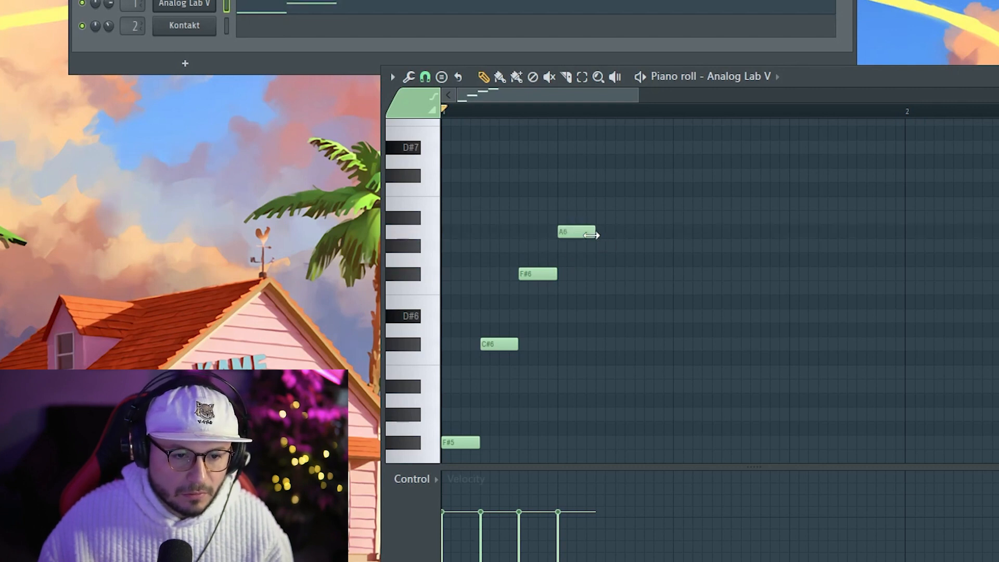
key(space)
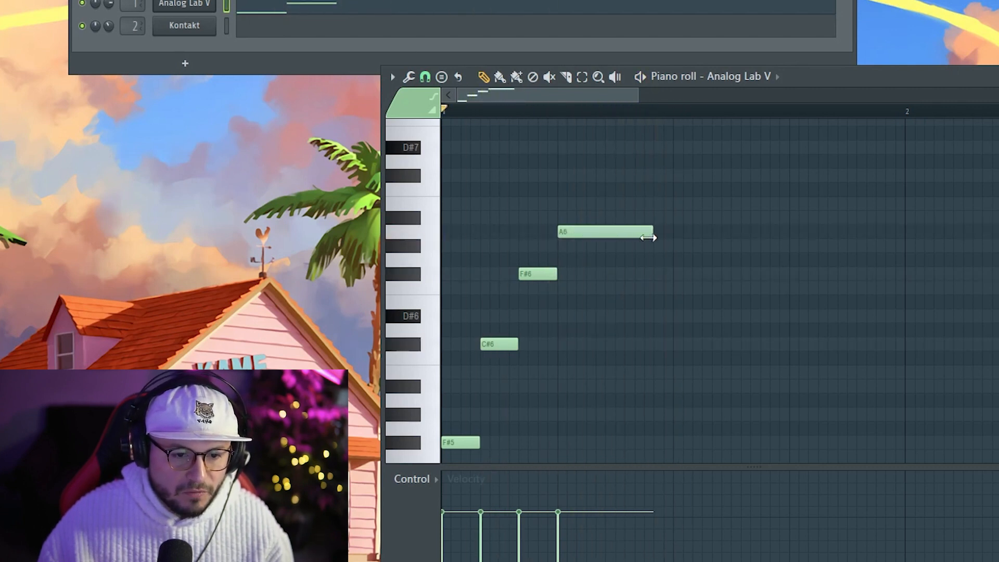
drag(649, 238, 667, 237)
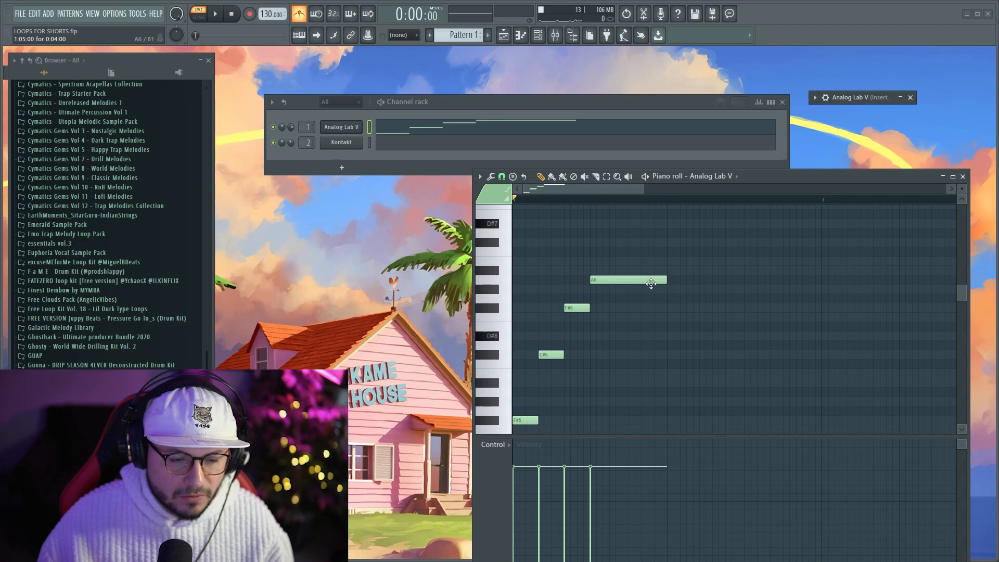
Select the four arpeggio notes and duplicate them into the second half of bar 1
scroll(651, 283, down, 3)
scroll(651, 284, up, 3)
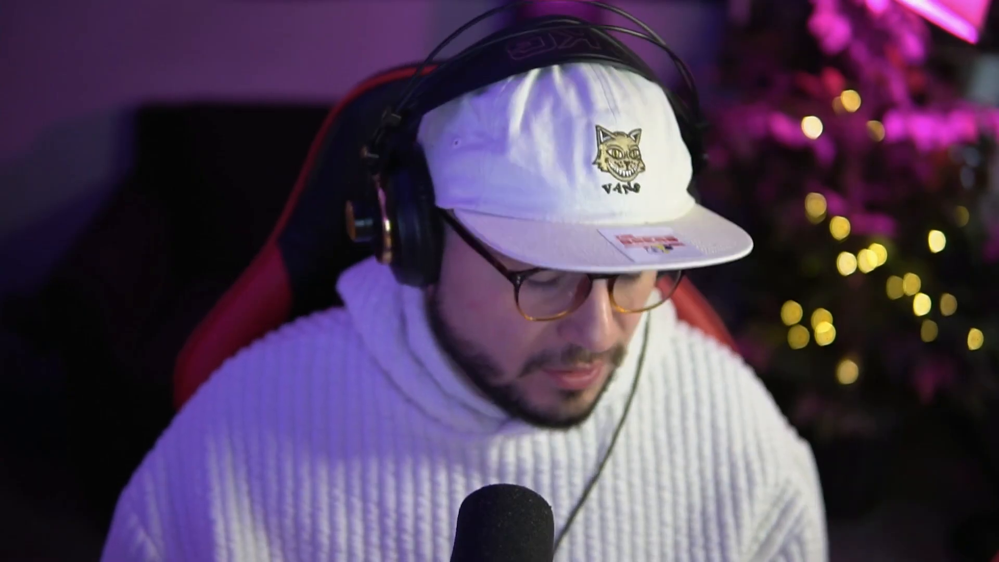
drag(760, 418, 412, 160)
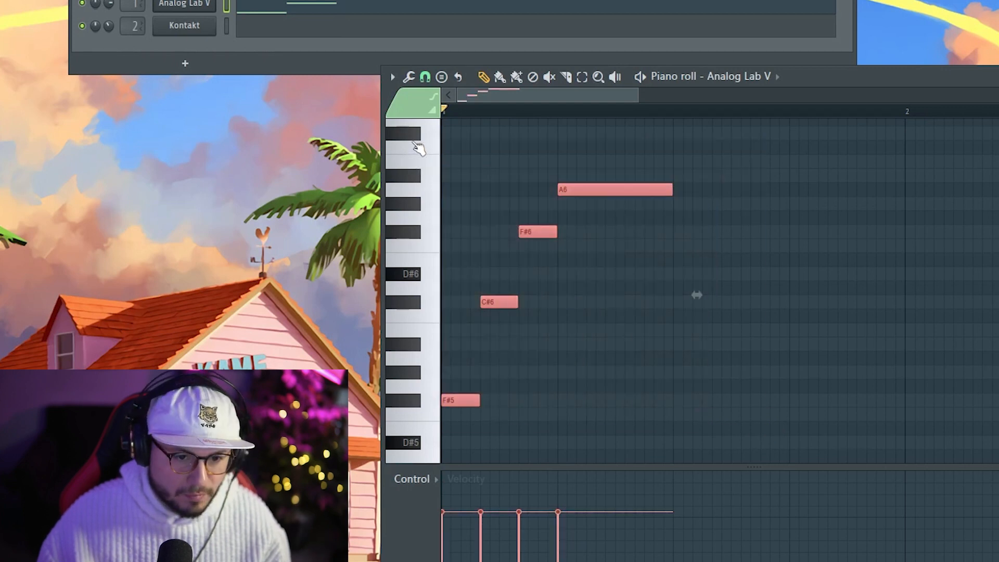
key(ctrl+b)
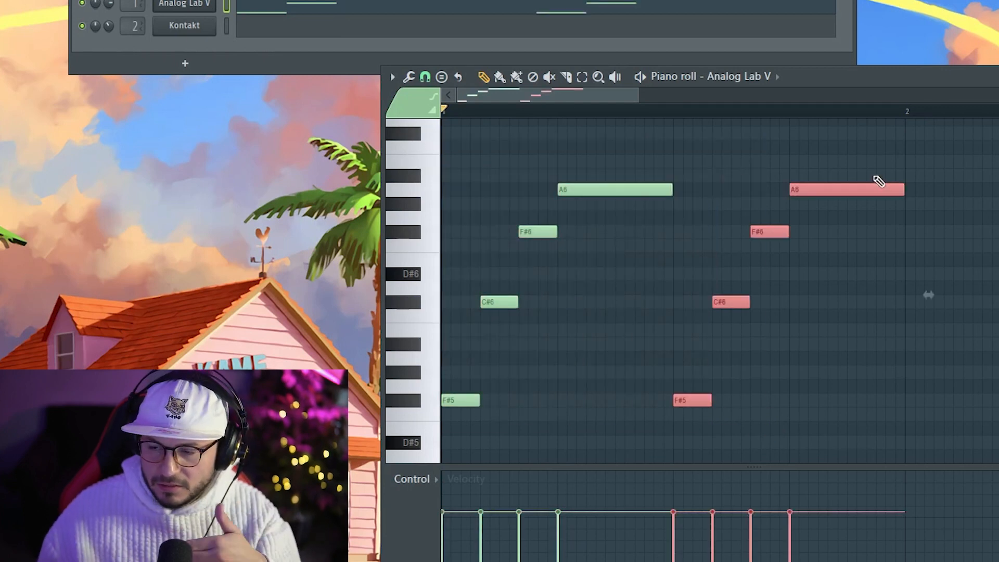
Rework the end of bar 2 with short A6, F#5 and G#6 notes and play the melody from the start
key(space)
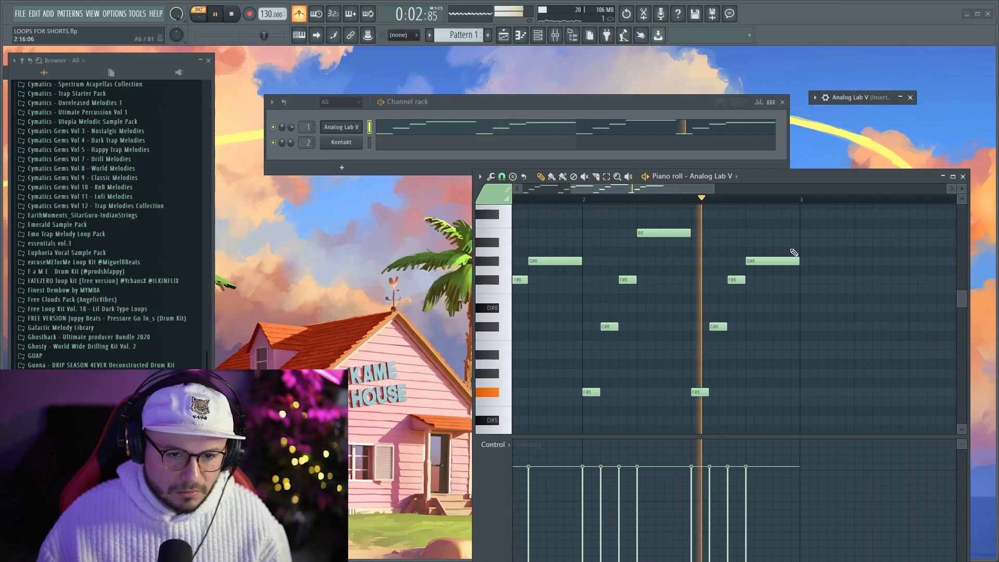
drag(802, 261, 777, 258)
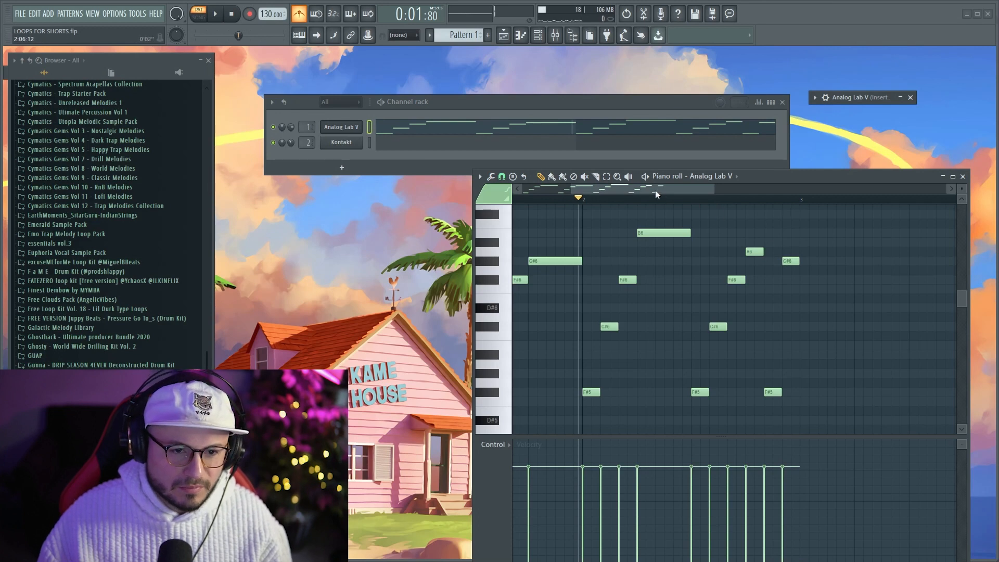
drag(656, 192, 465, 179)
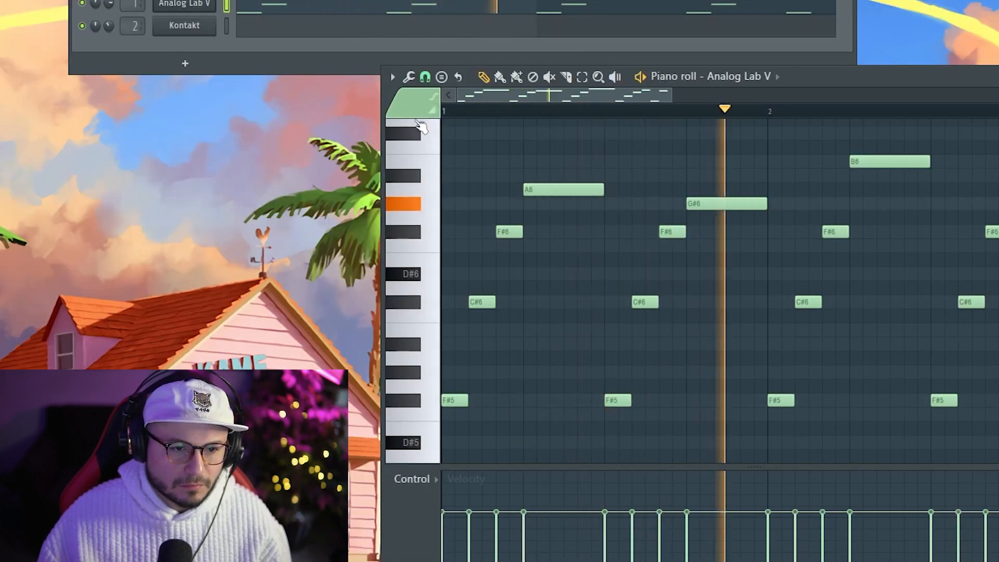
click(491, 201)
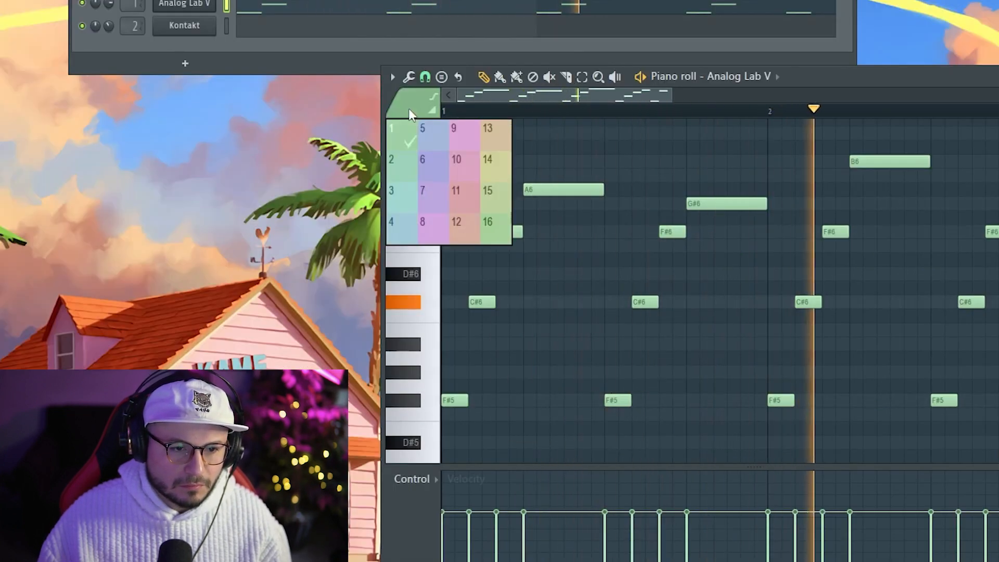
click(626, 112)
key(space)
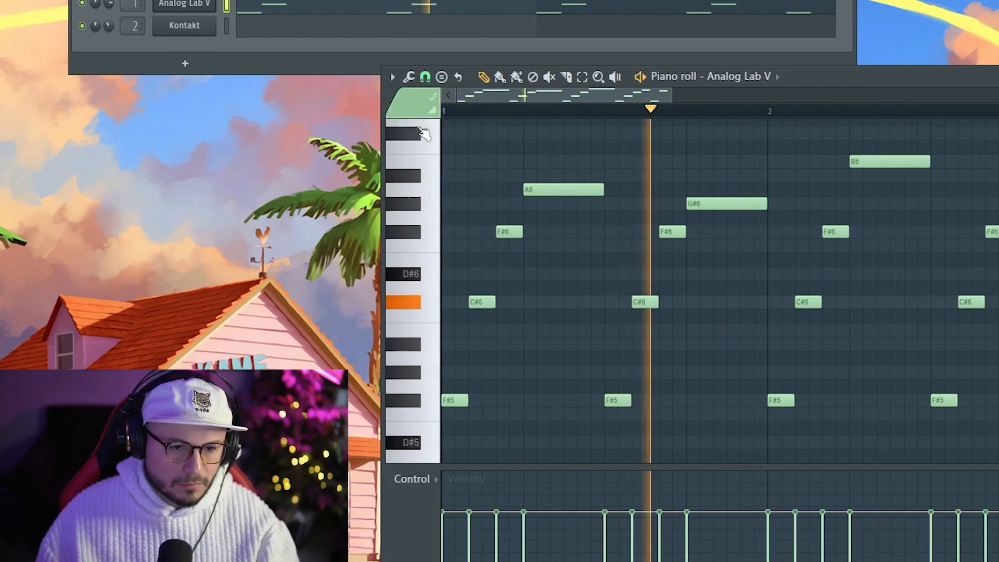
Lower the five root notes in bars 3 and 4 to D5 and play back the pattern
scroll(818, 113, down, 4)
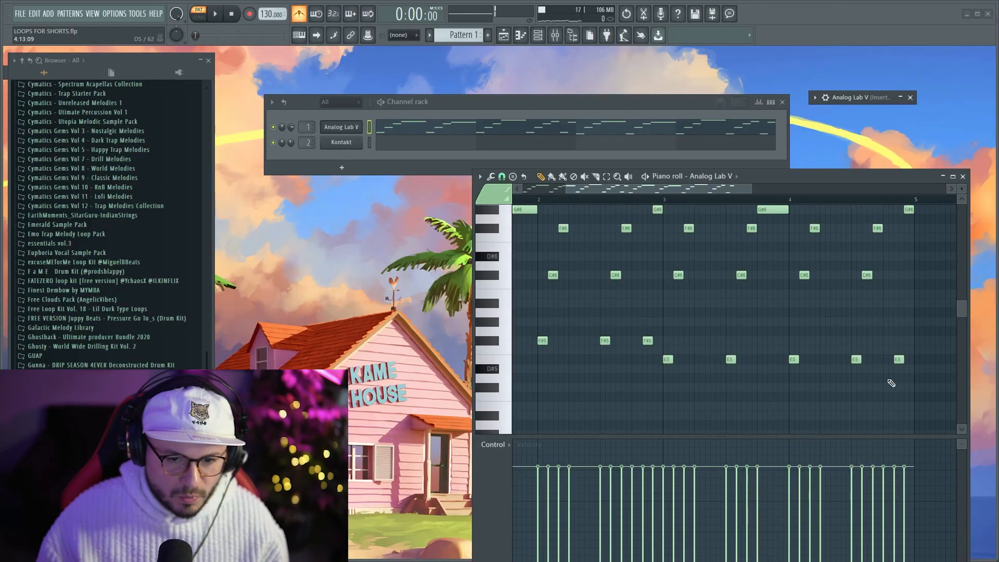
drag(911, 381, 683, 344)
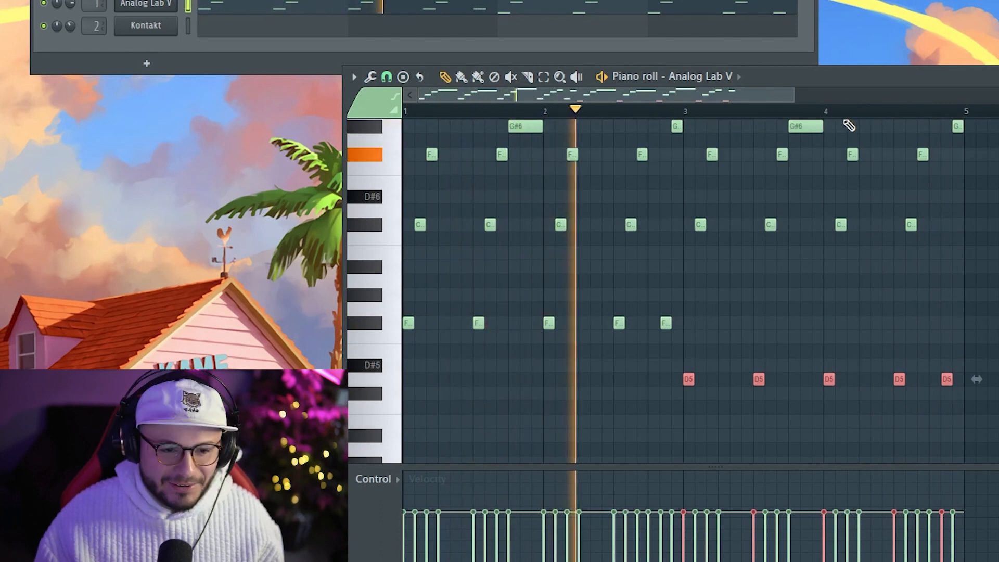
scroll(748, 328, down, 3)
scroll(748, 328, up, 3)
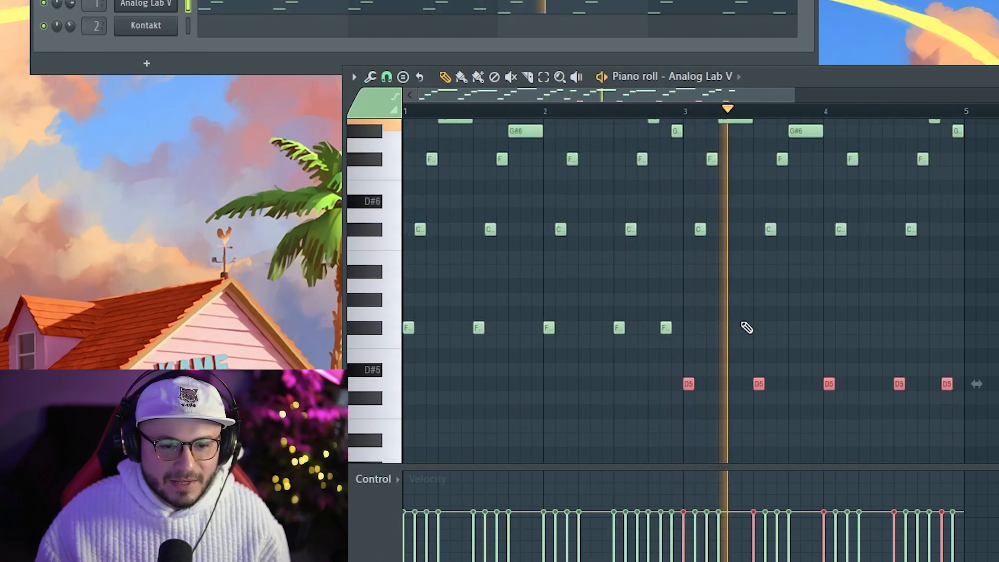
scroll(750, 314, down, 1)
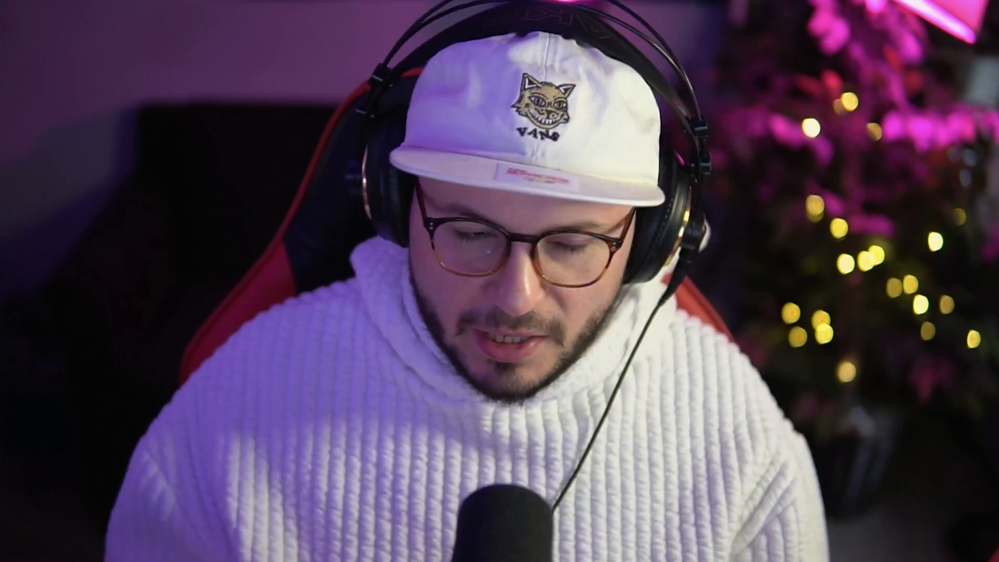
Add an F#3 bass note across bars 1 and 2 and a D3 bass note across bars 3 and 4
drag(650, 446, 524, 446)
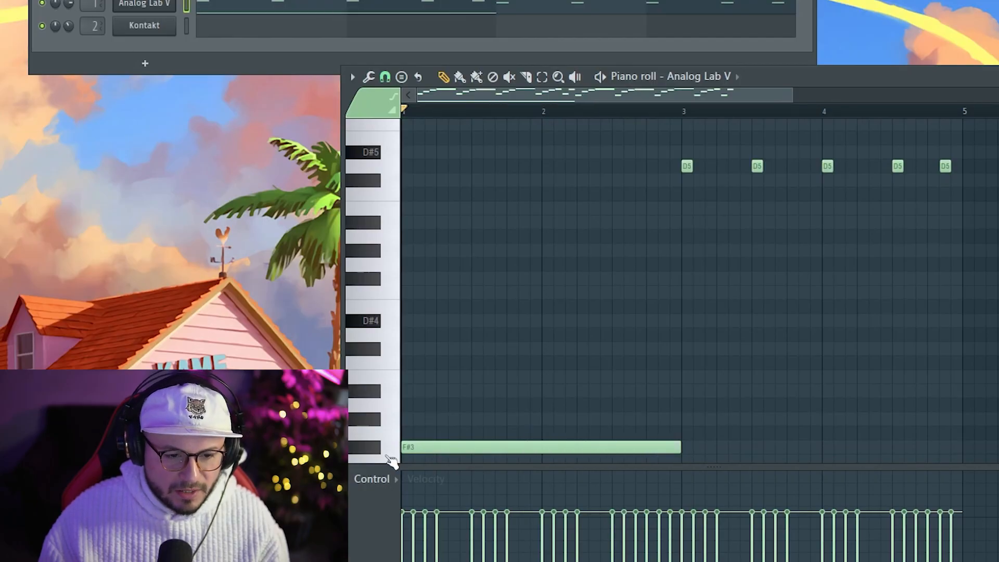
scroll(578, 352, down, 3)
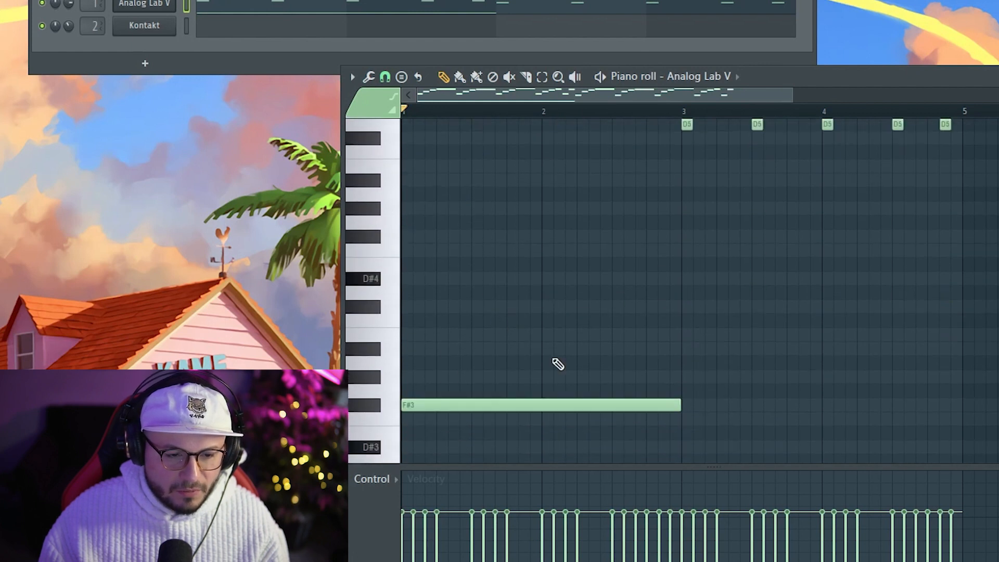
key(space)
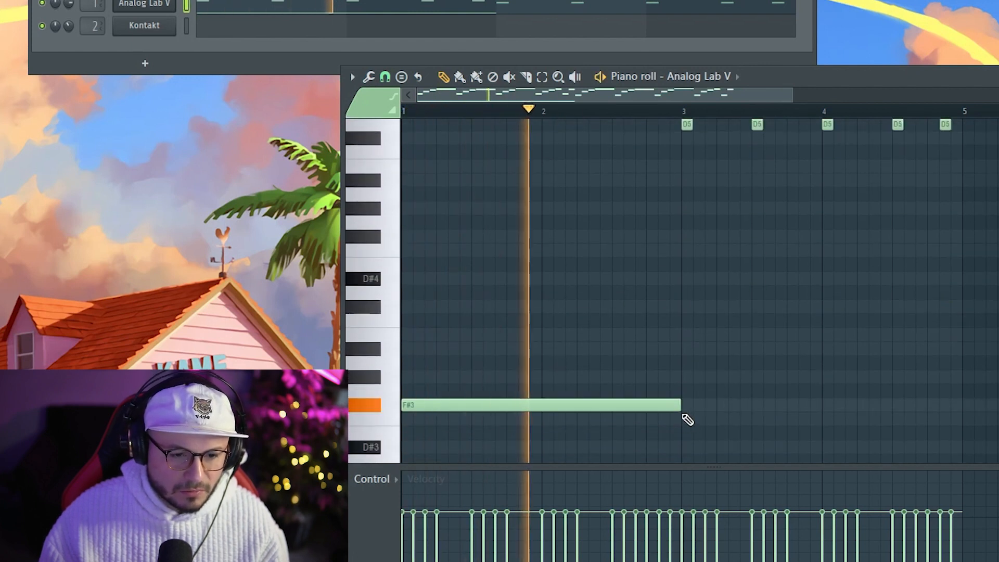
click(686, 434)
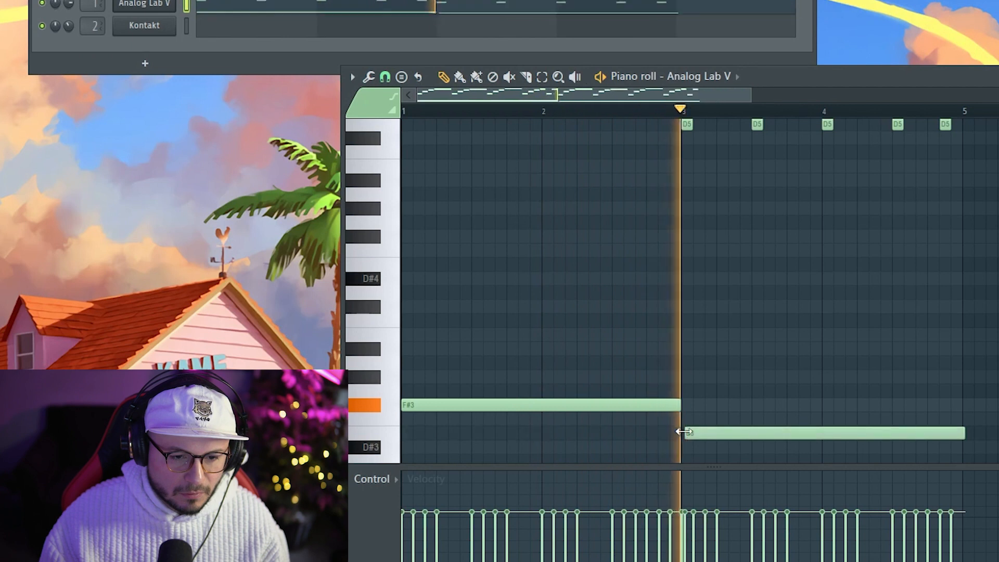
drag(716, 448, 725, 464)
key(space)
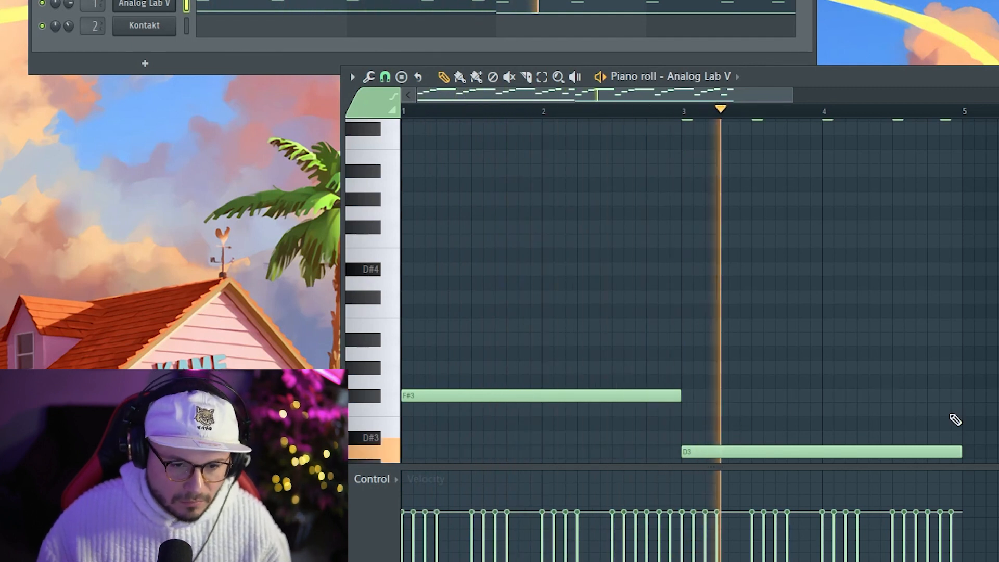
Shorten the D3 bass note to end halfway through bar 4 and add an E3 bass note after it
key(space)
drag(961, 452, 890, 497)
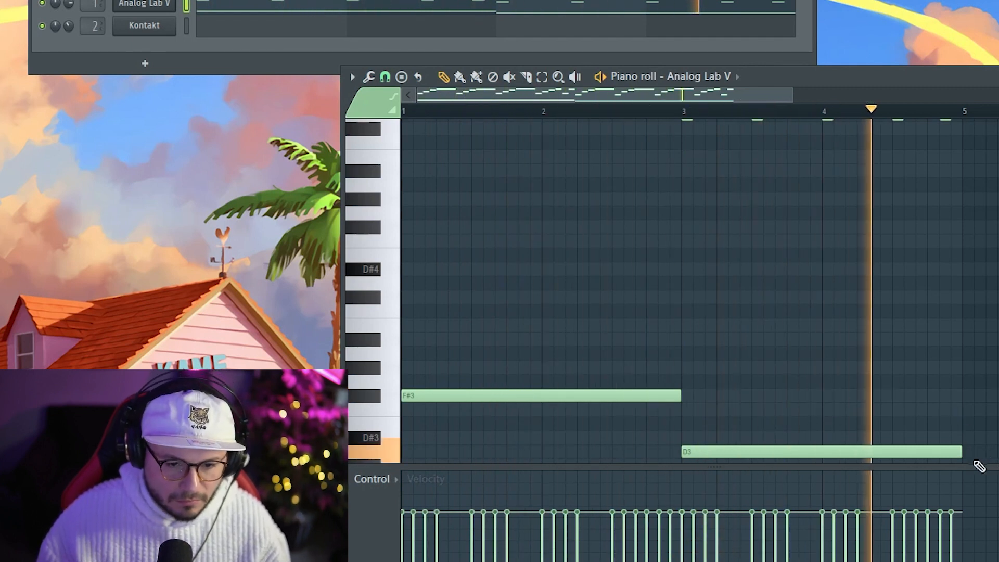
drag(839, 435, 846, 414)
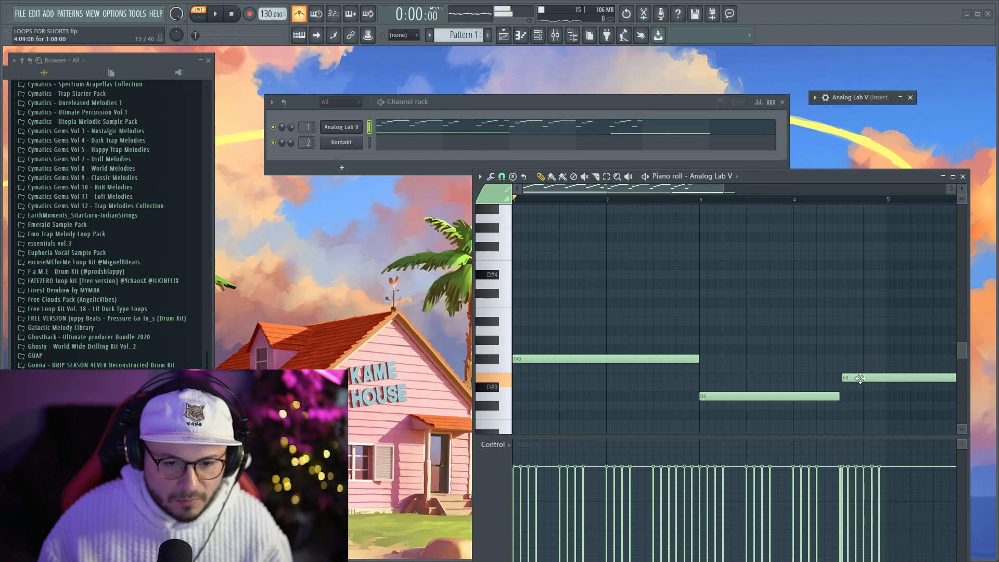
Raise the last two D5 root notes in bar 4 to E5 to match the bass
scroll(825, 192, down, 2)
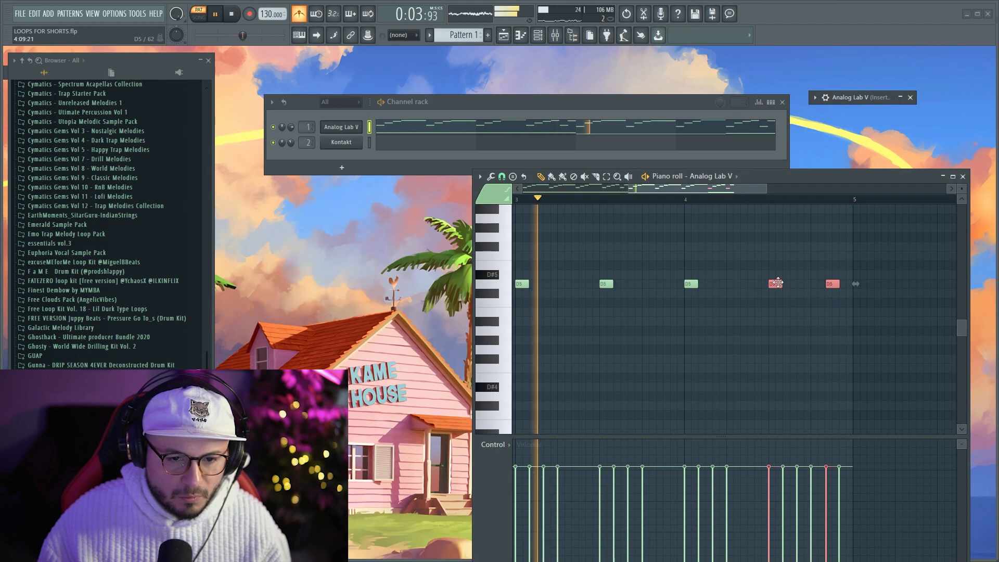
drag(777, 283, 775, 265)
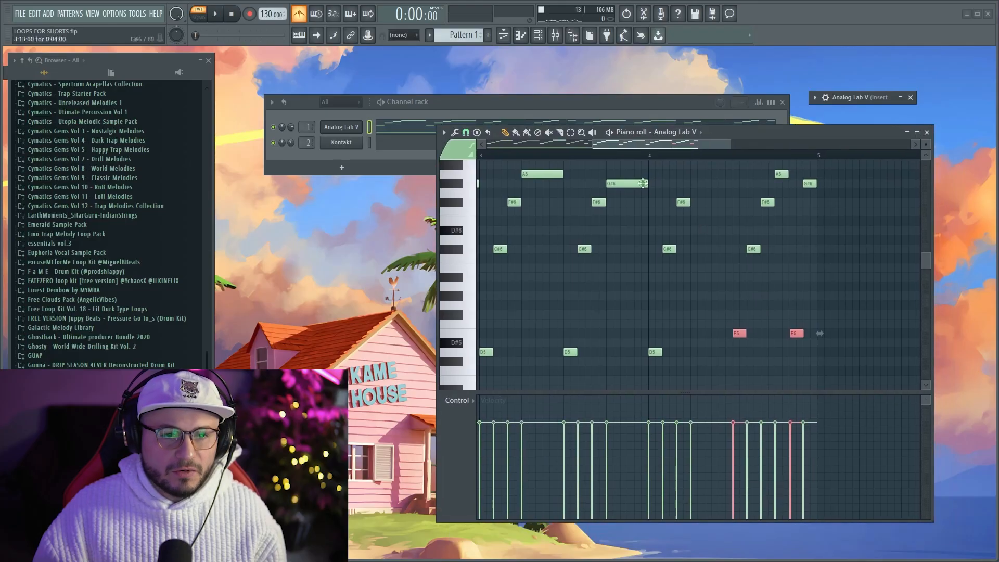
drag(643, 144, 451, 140)
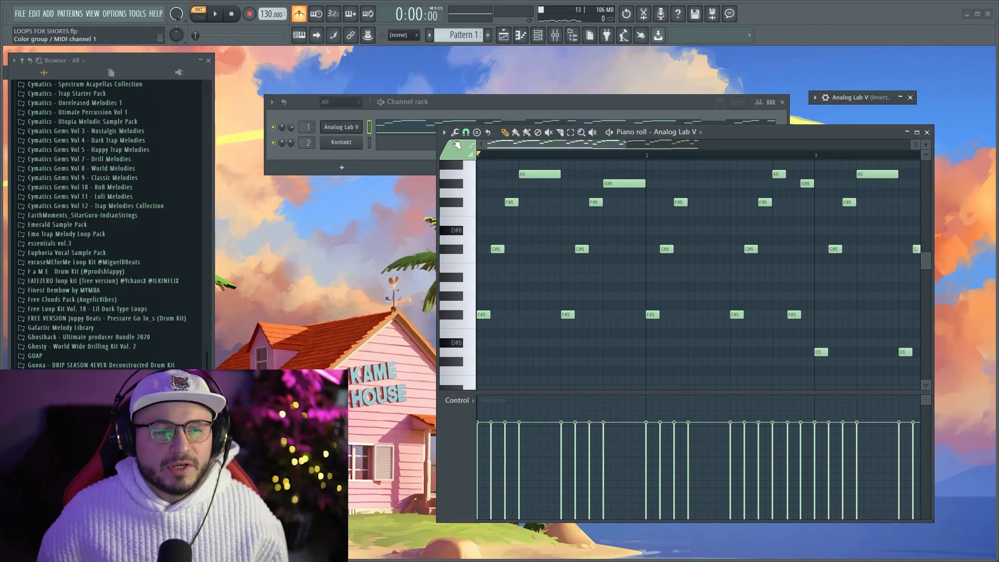